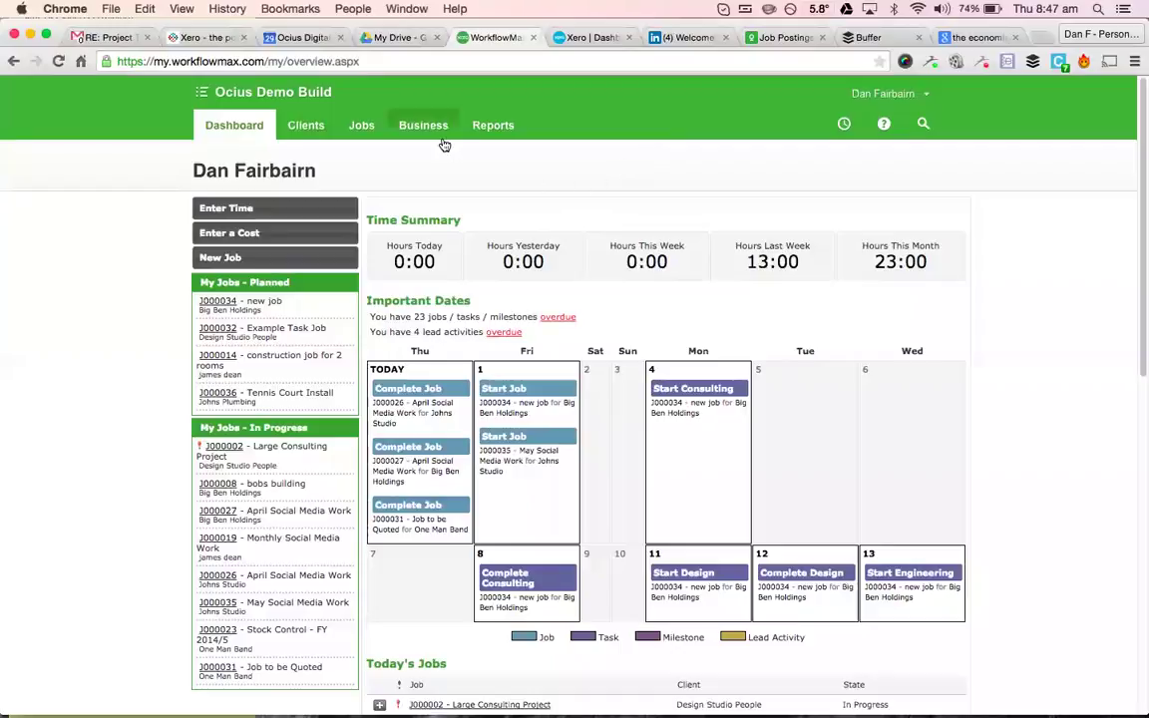
- Start a new job for the client Johns Plumbing
left_click(371, 132)
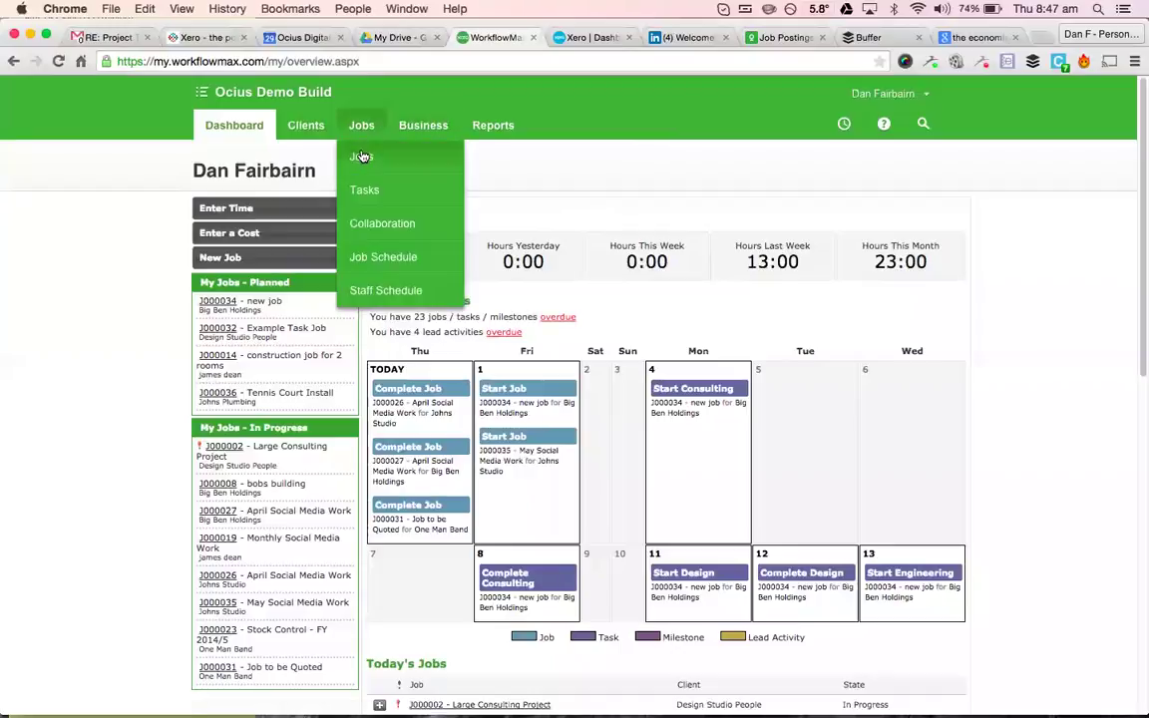
left_click(362, 158)
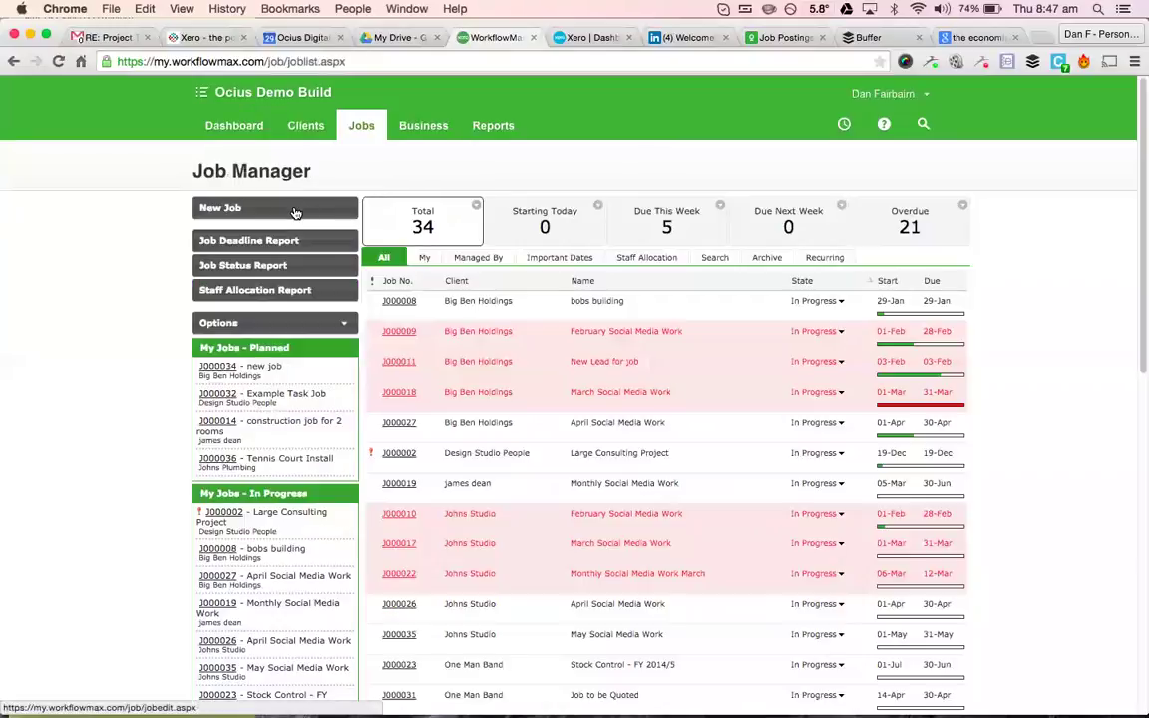
left_click(396, 303)
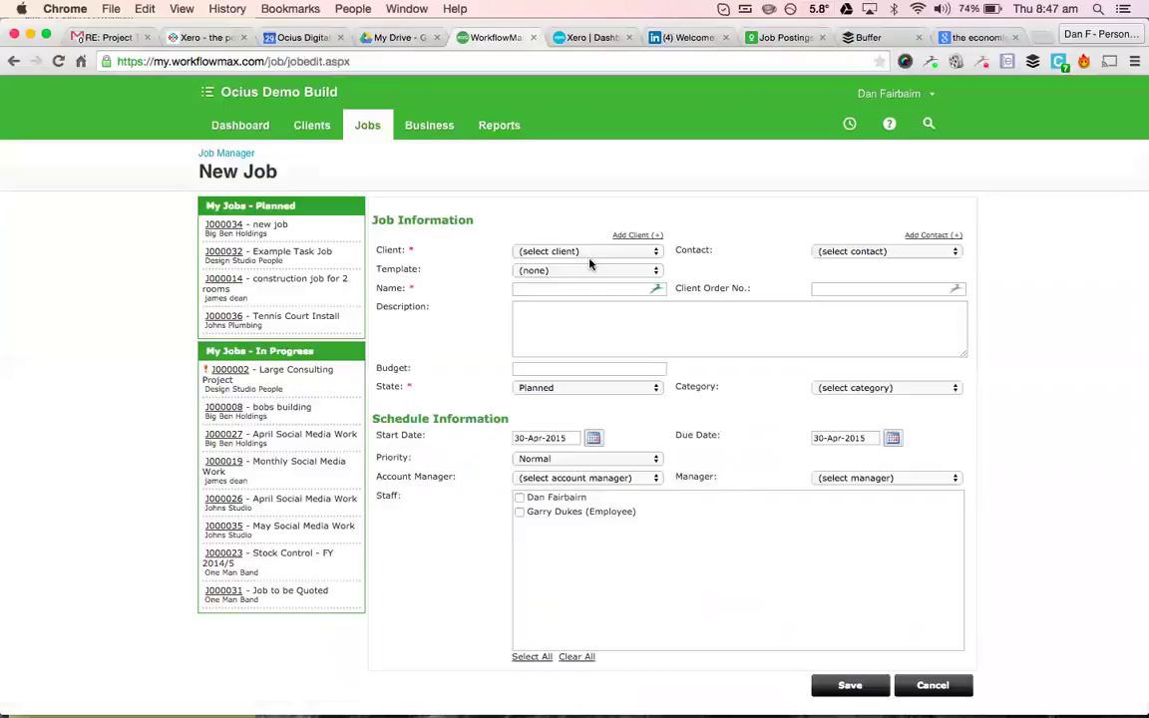
left_click(588, 251)
left_click(592, 315)
- Name the new job "Example Job for Opening Balance"
left_click(584, 289)
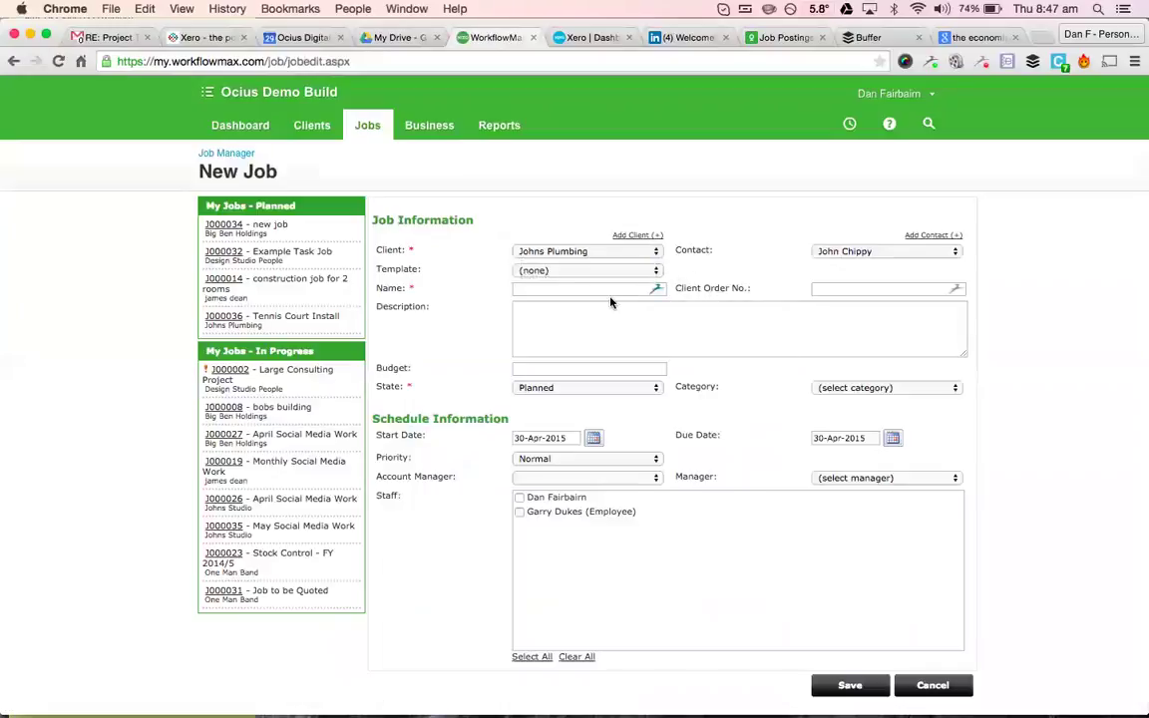
left_click(610, 289)
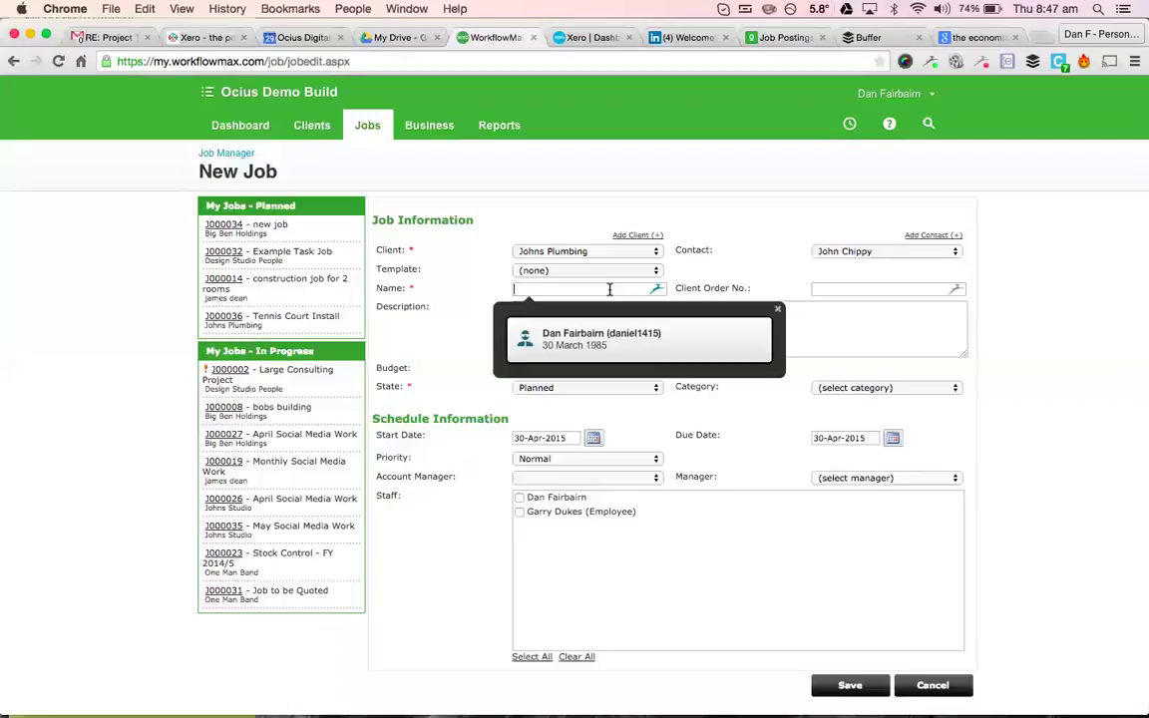
type("Example")
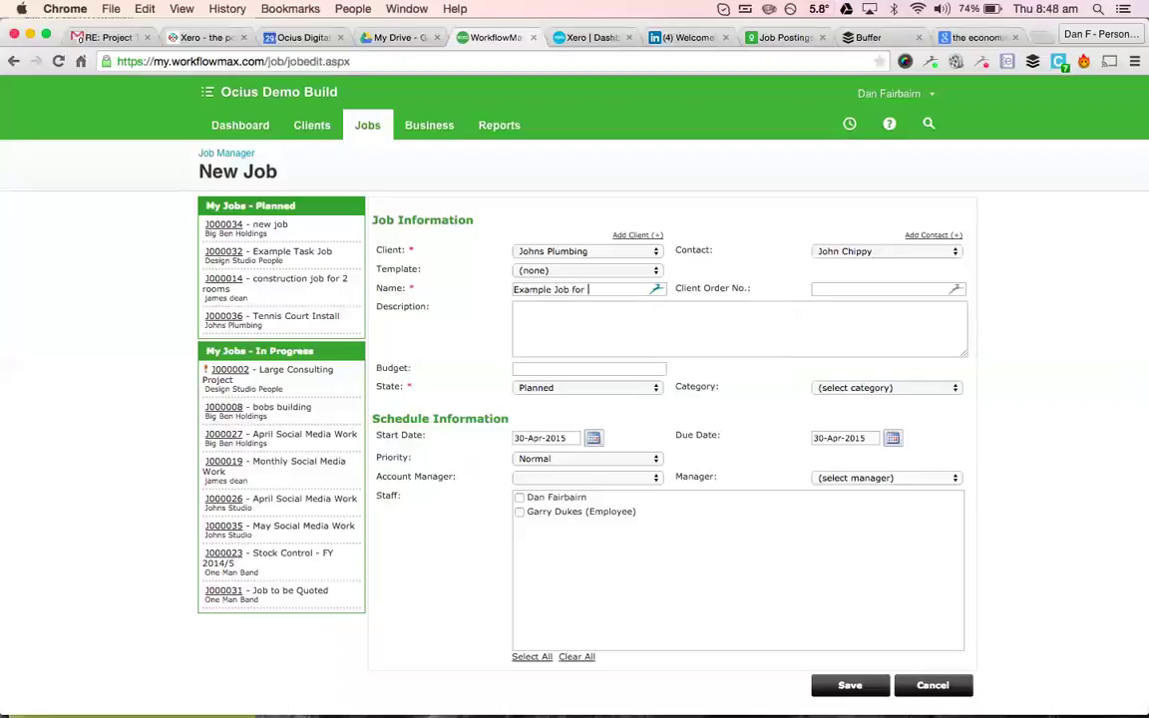
type("Job for Opening Balance")
left_click(522, 319)
- Assign the first listed staff member as both account manager and manager, and select all staff for the job
left_click(639, 478)
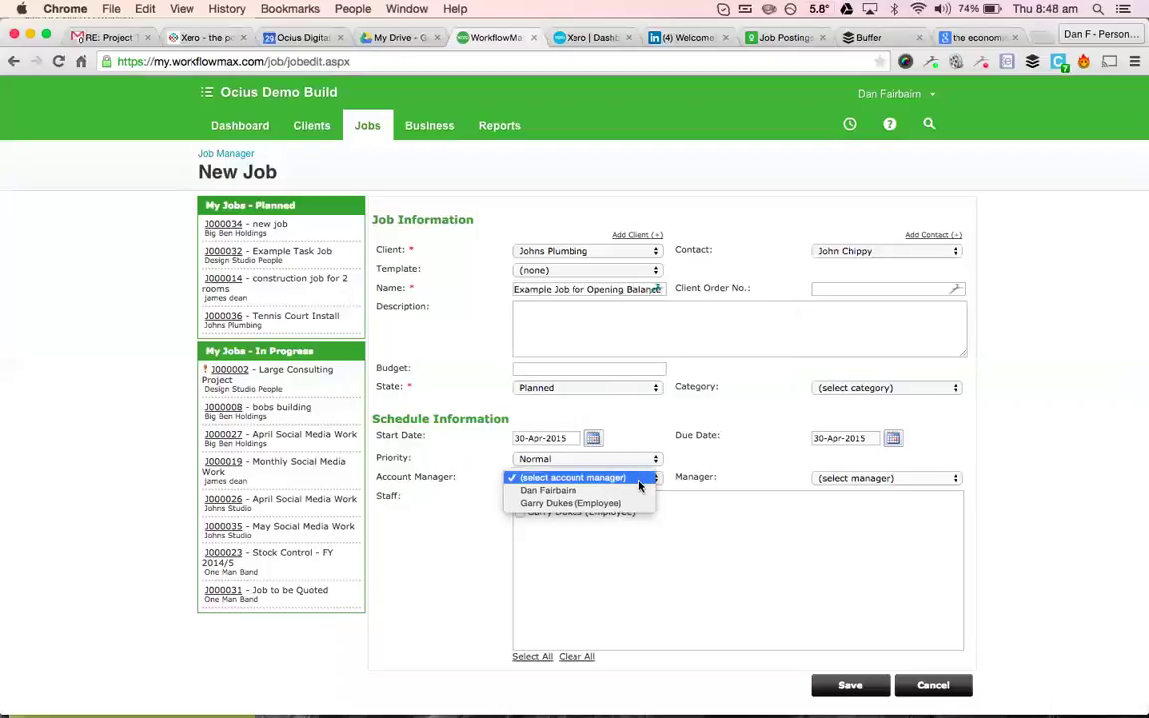
key("Return")
left_click(878, 478)
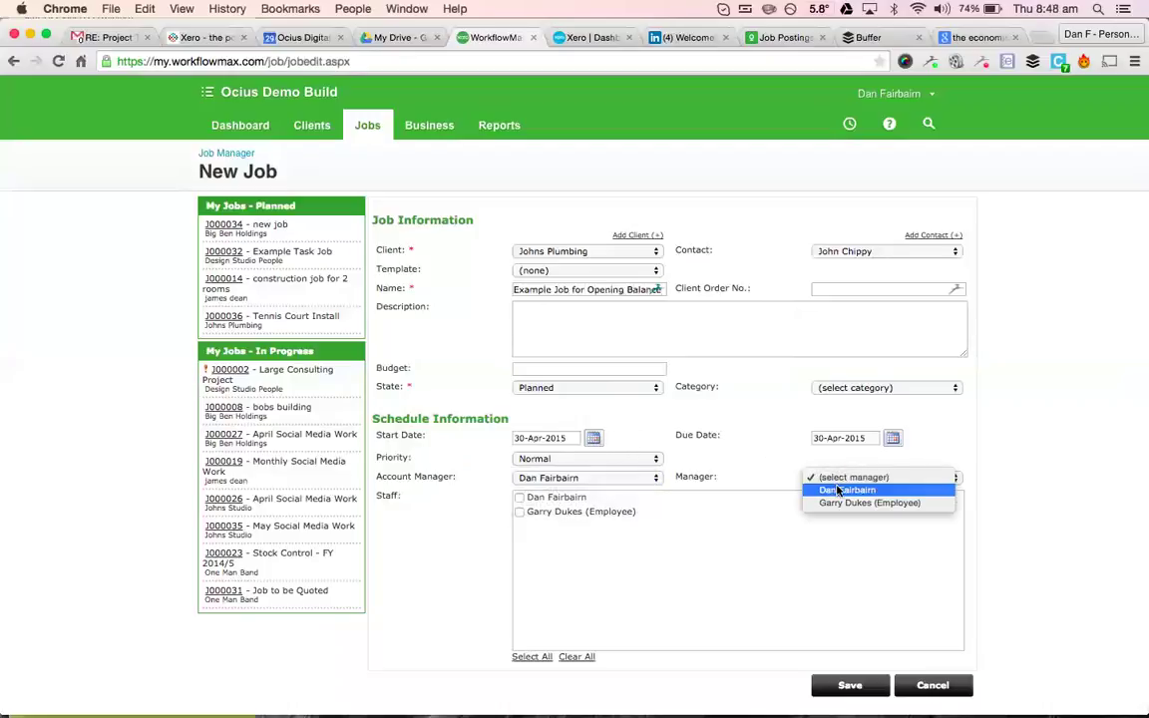
key("Escape")
left_click(531, 656)
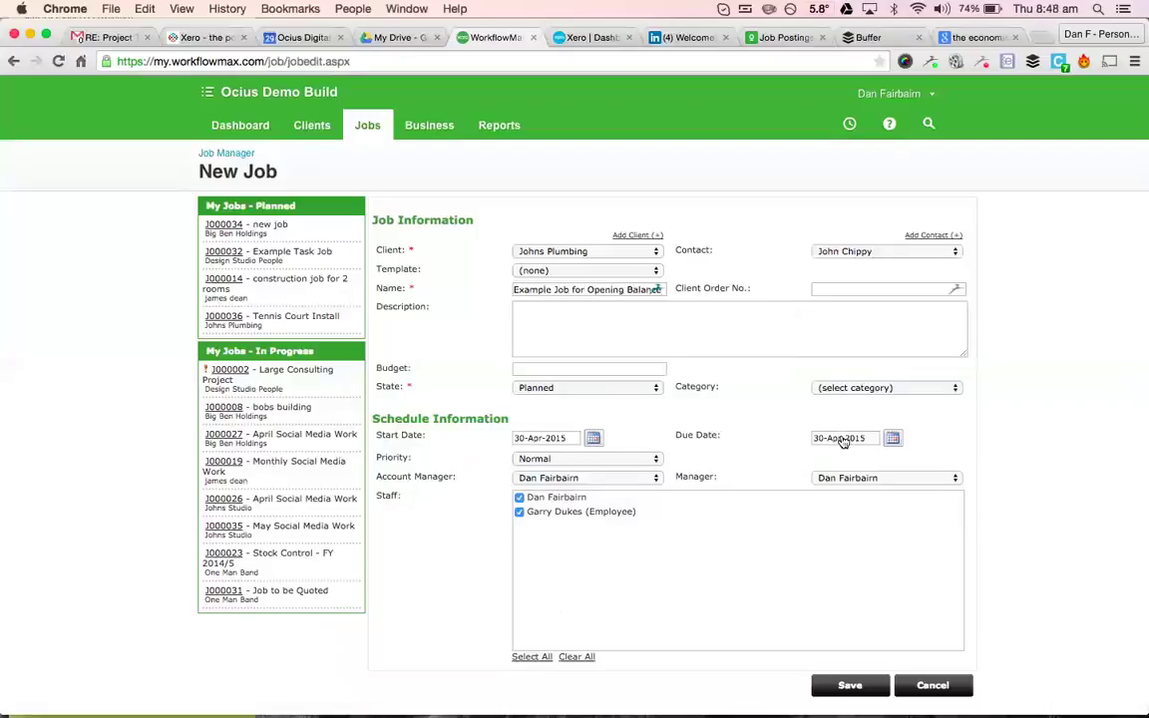
- Set the job's due date to 30-Jun-2015 and save the job
left_click(892, 440)
left_click(899, 459)
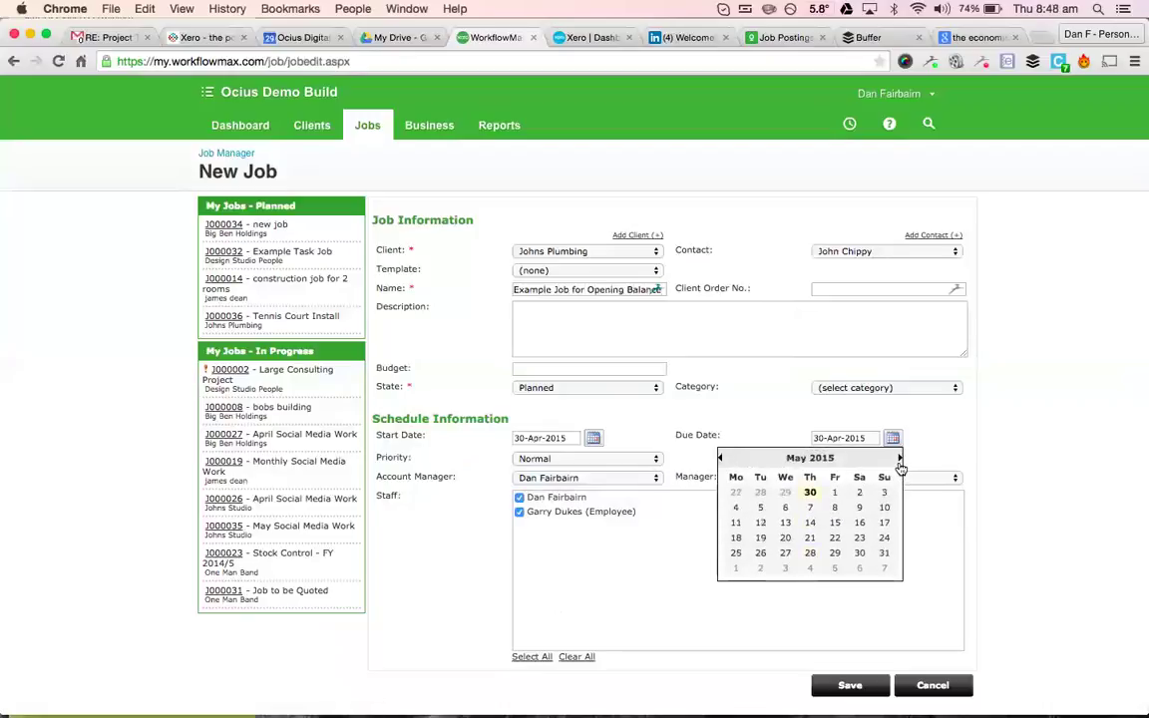
left_click(899, 459)
left_click(761, 553)
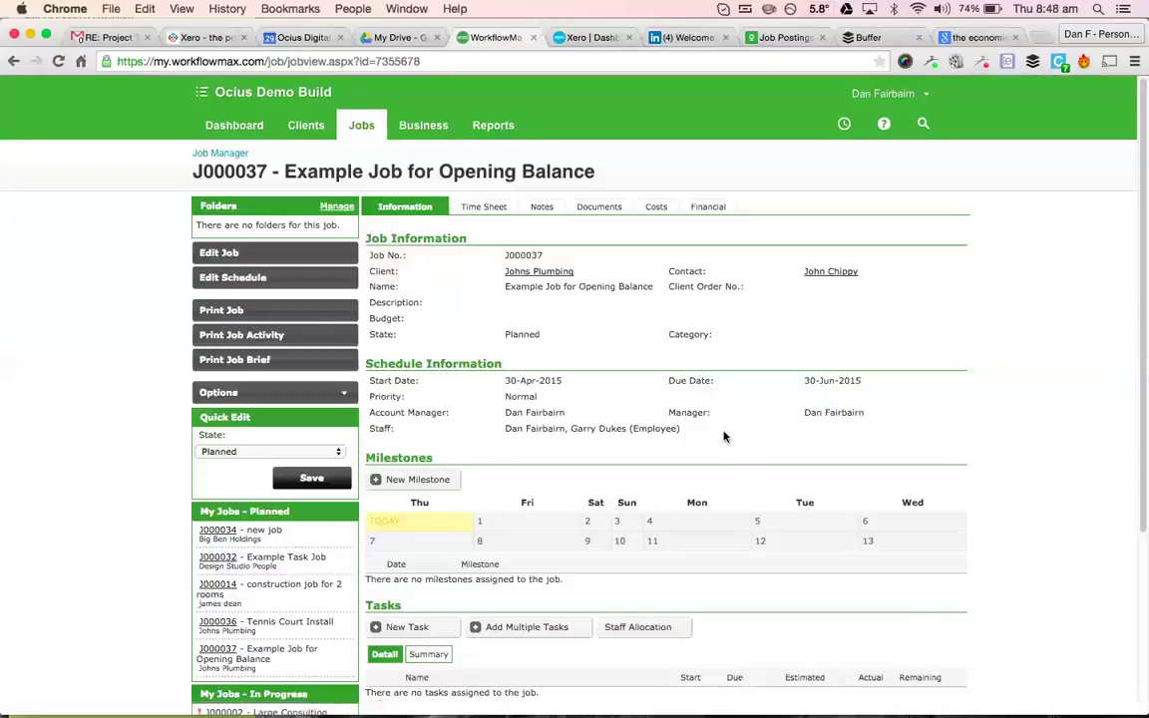
- Create a new quote for the Example Job for Opening Balance without adding any tasks
scroll(638, 419, "down", 3)
scroll(629, 405, "up", 3)
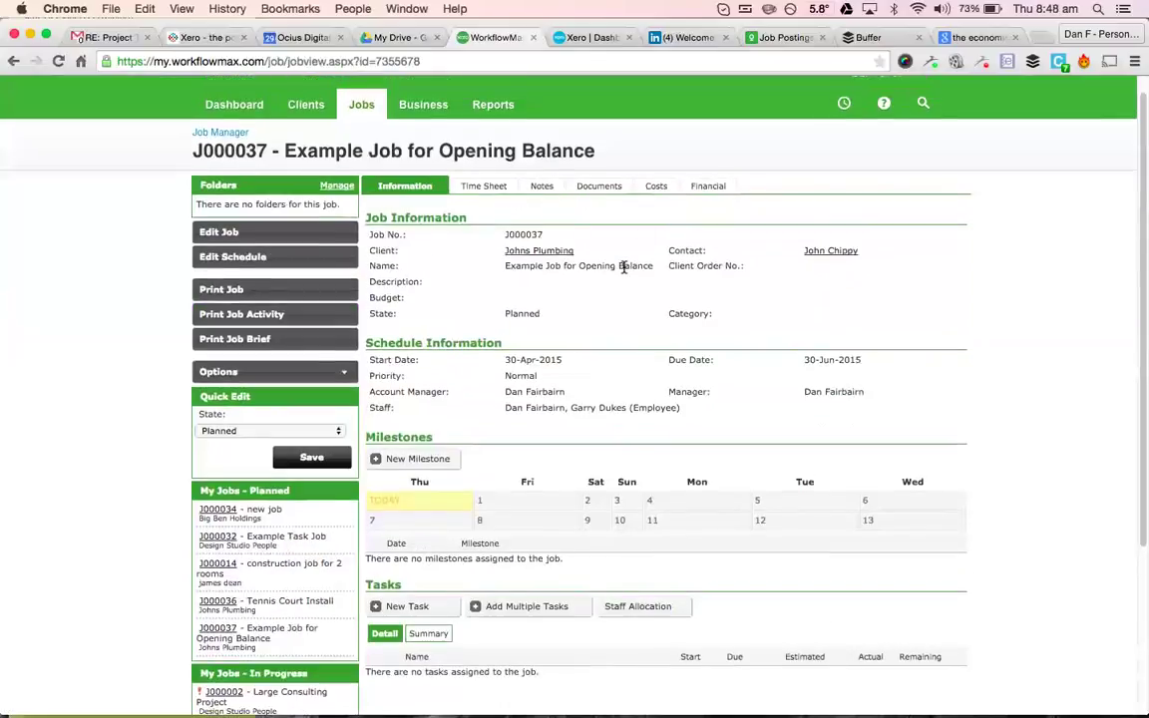
left_click(699, 189)
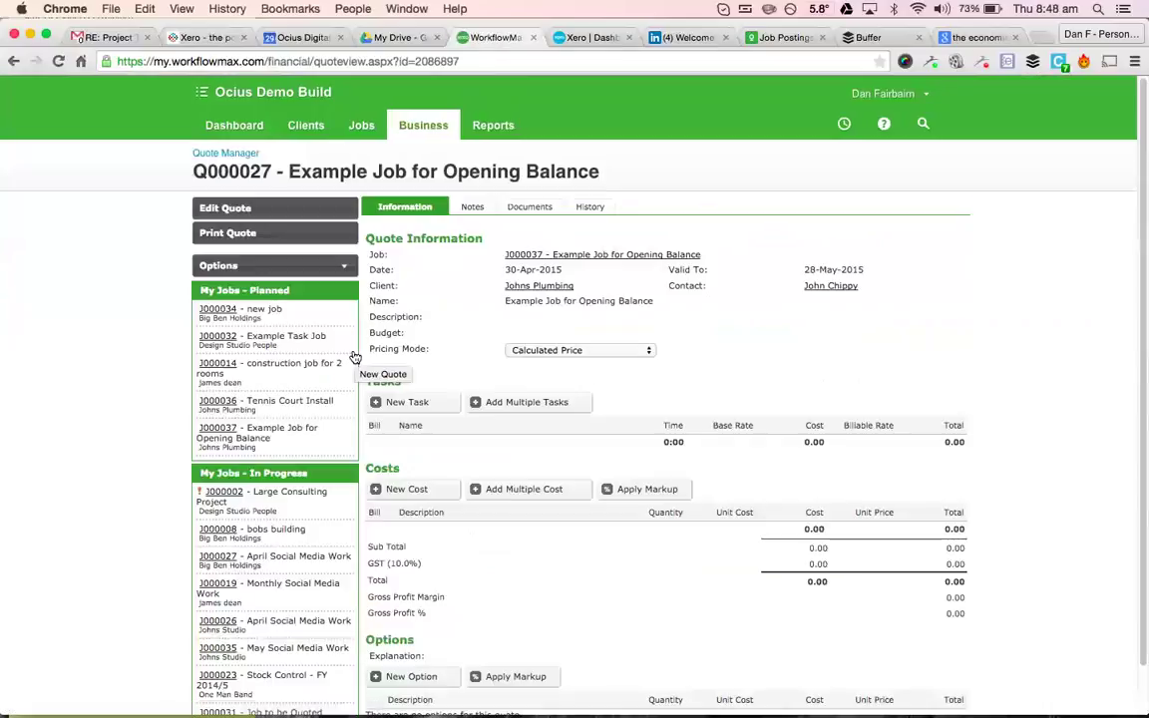
left_click(485, 409)
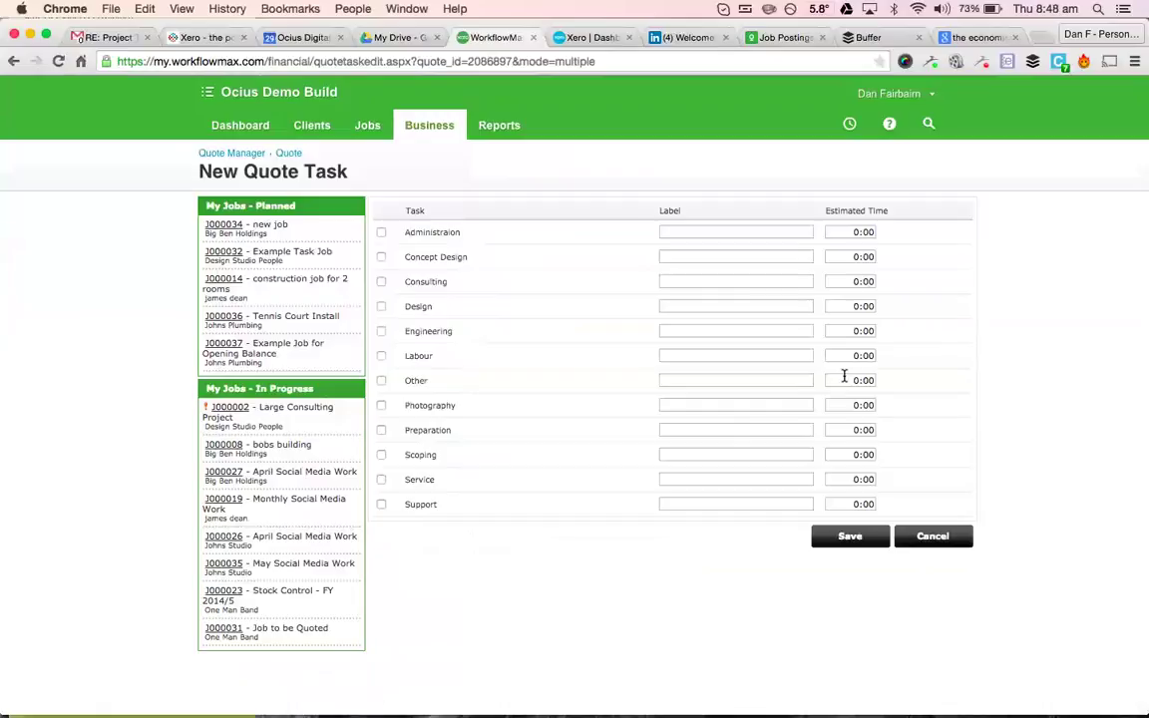
left_click(934, 538)
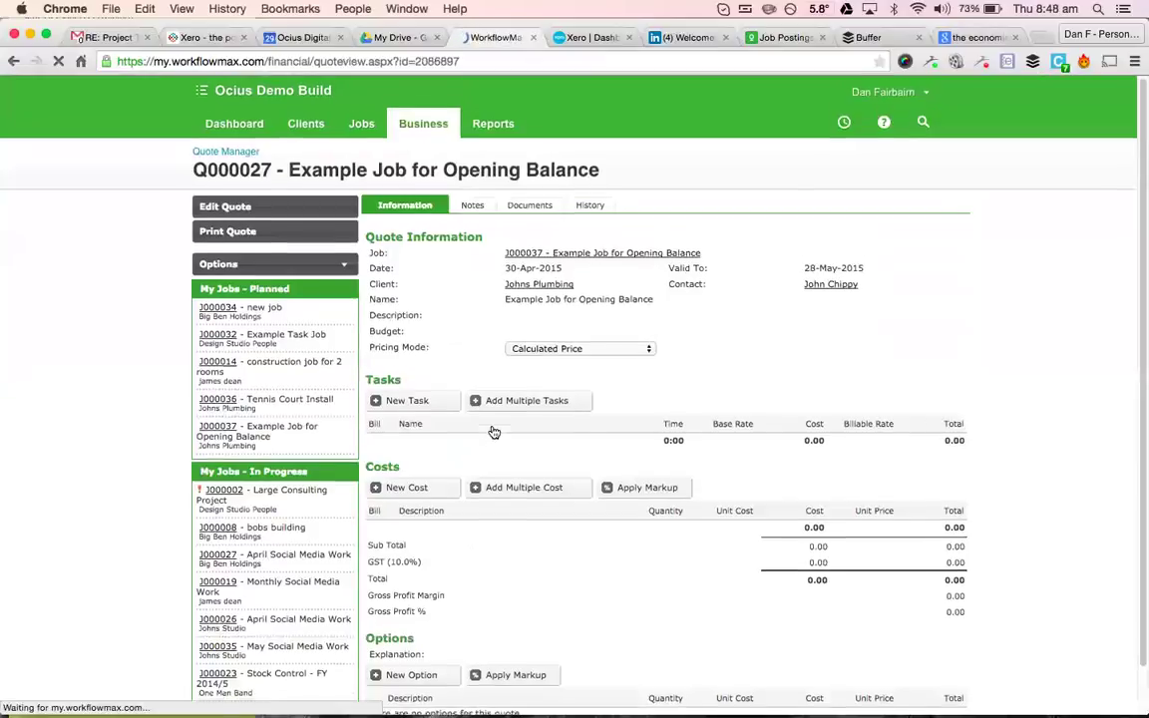
- Add a quote cost "Original Quoted Amount" with quantity 1, unit cost 100,000 and unit price 150,000, and accept the quote
scroll(459, 444, "down", 1)
left_click(419, 464)
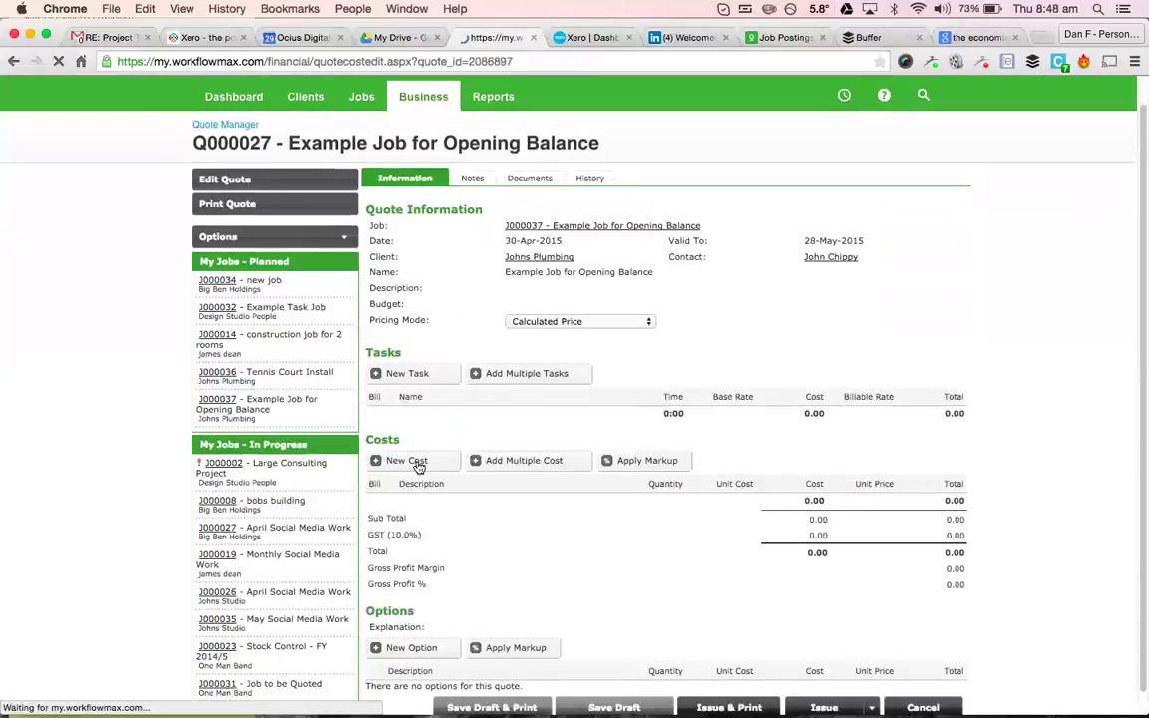
left_click(545, 241)
type("O")
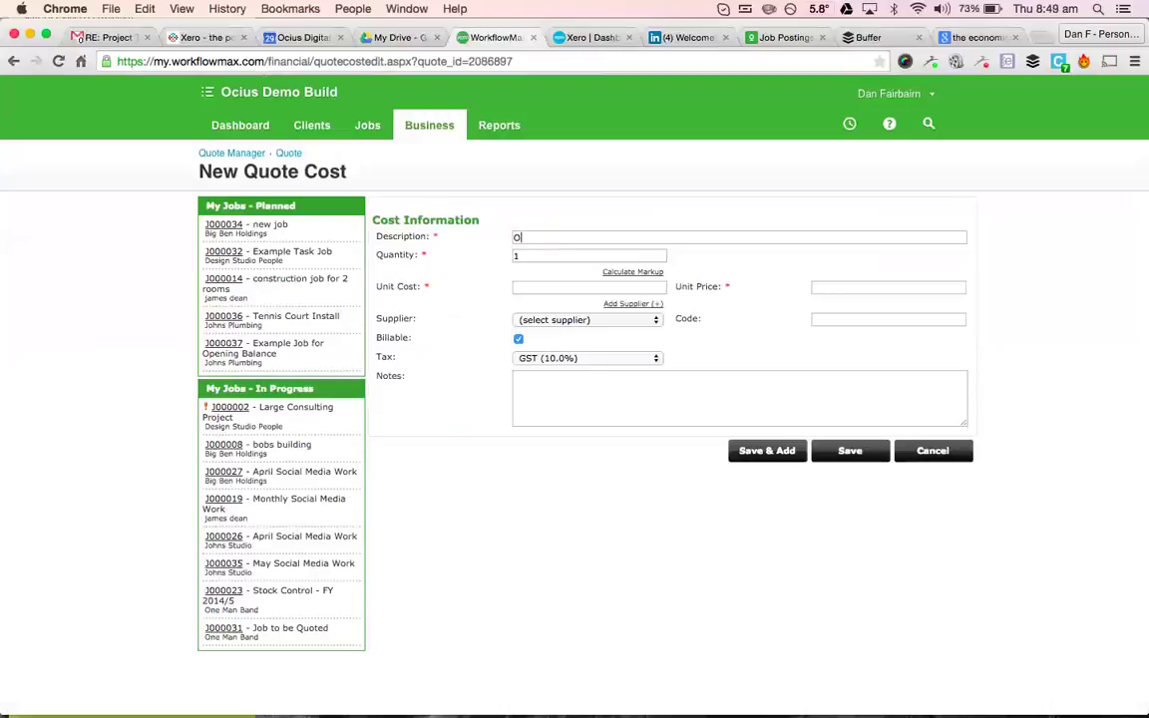
type("riginal Quoted Amount")
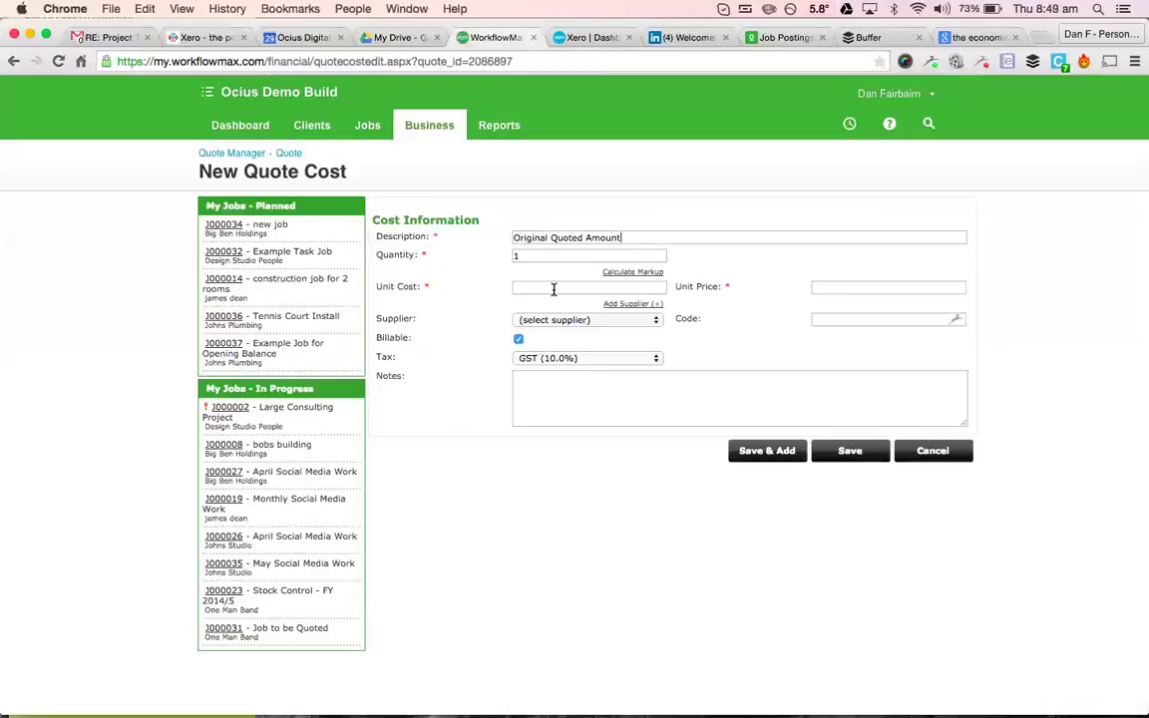
left_click(532, 288)
left_click(823, 288)
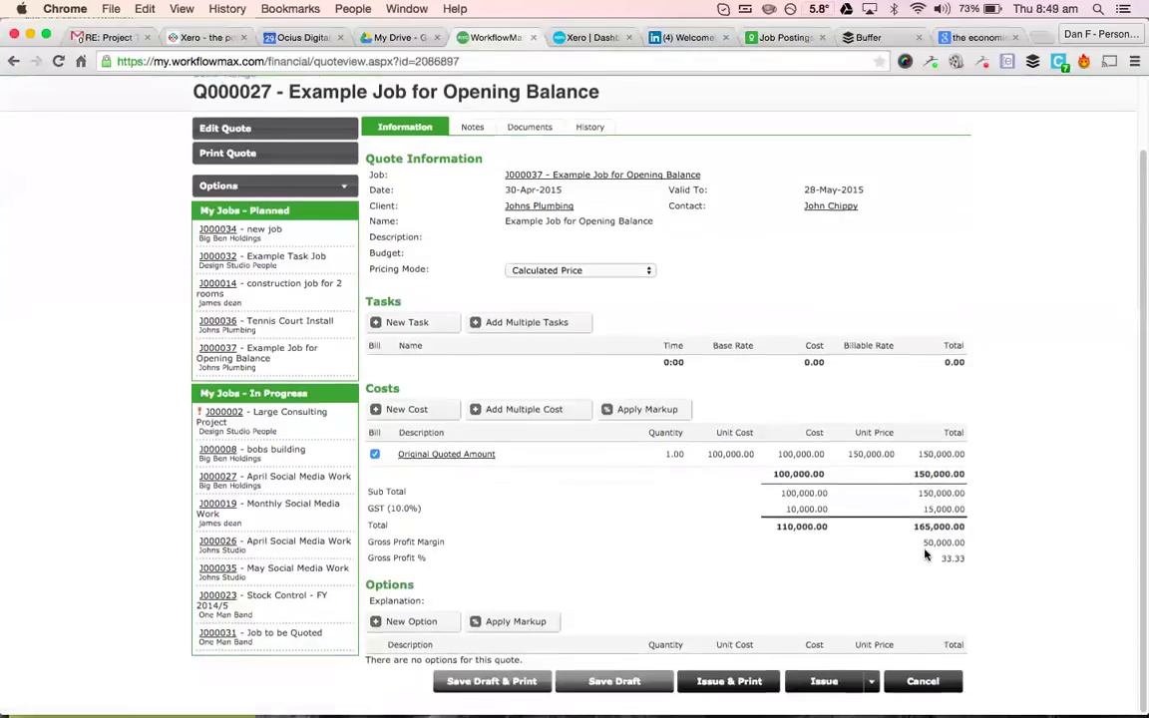
left_click(870, 686)
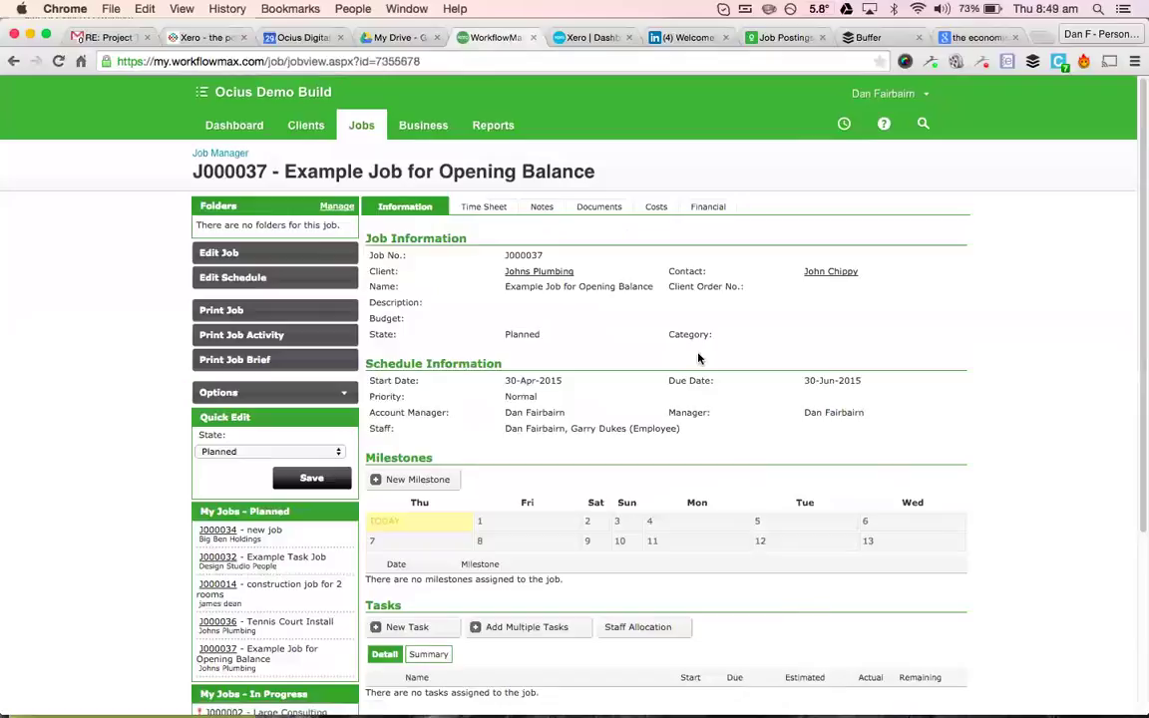
- Check the job's estimated billings and untick the Original Quoted Amount line among the job's costs
left_click(706, 213)
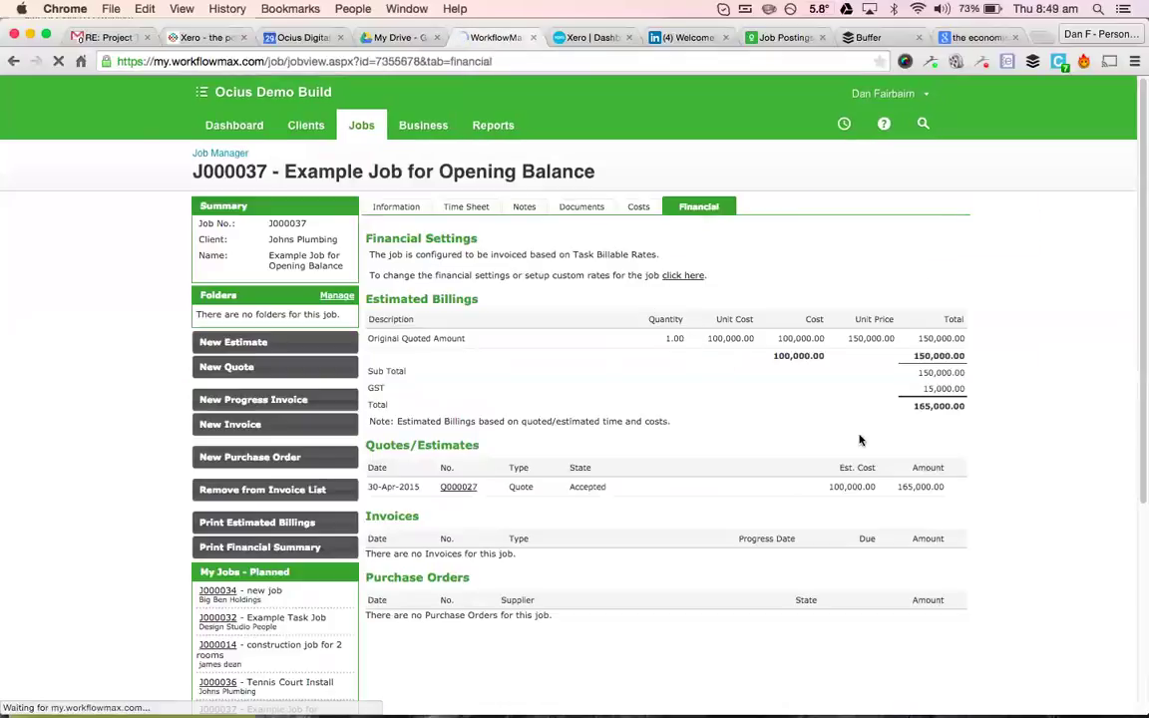
left_click(633, 213)
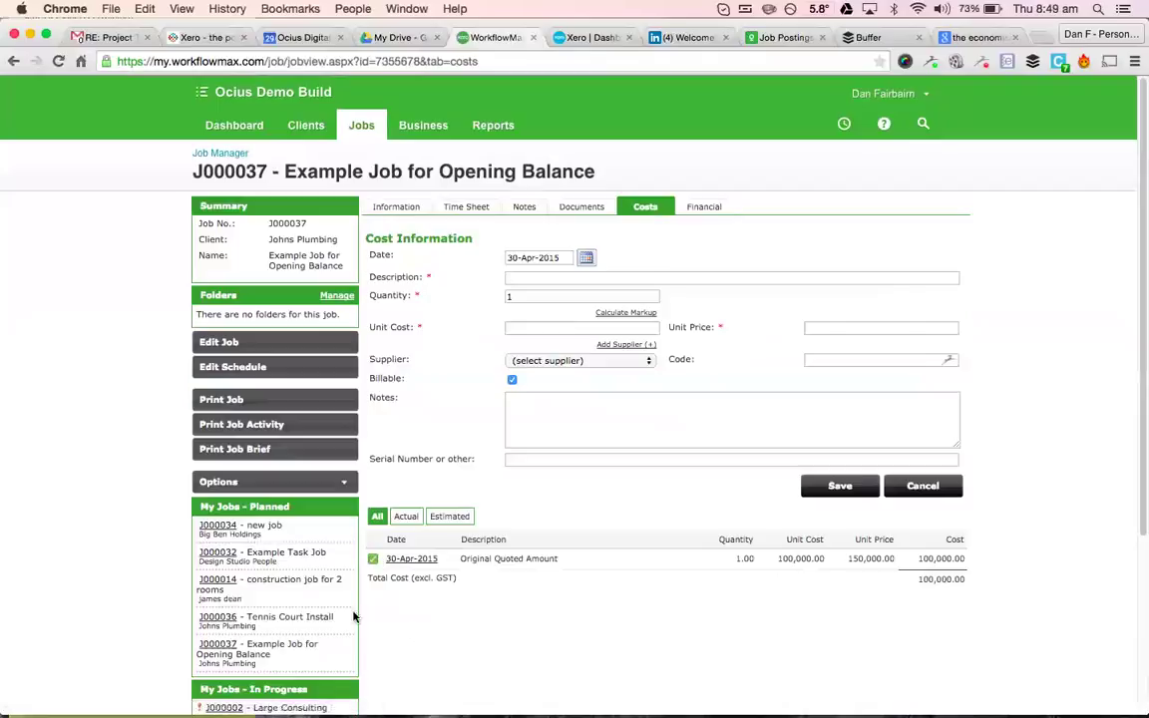
left_click(373, 561)
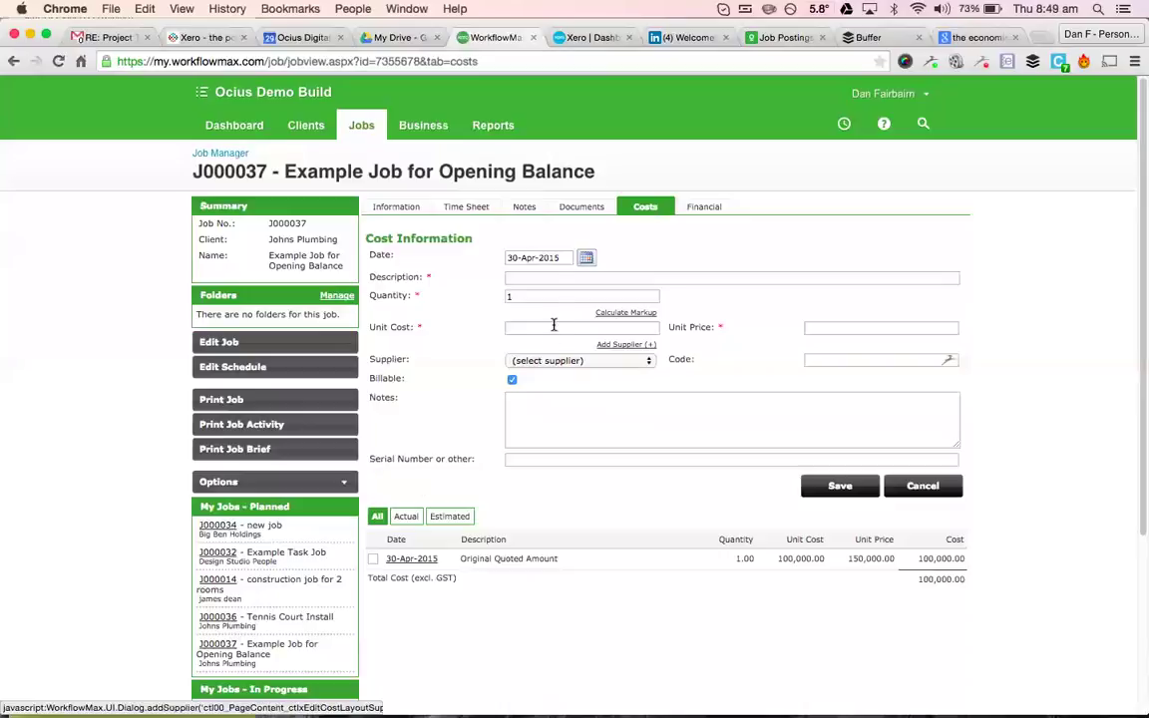
- Add a job cost "Opening Balance" with quantity 1, unit cost 25000 and unit price 32500
left_click(557, 279)
type("Openin")
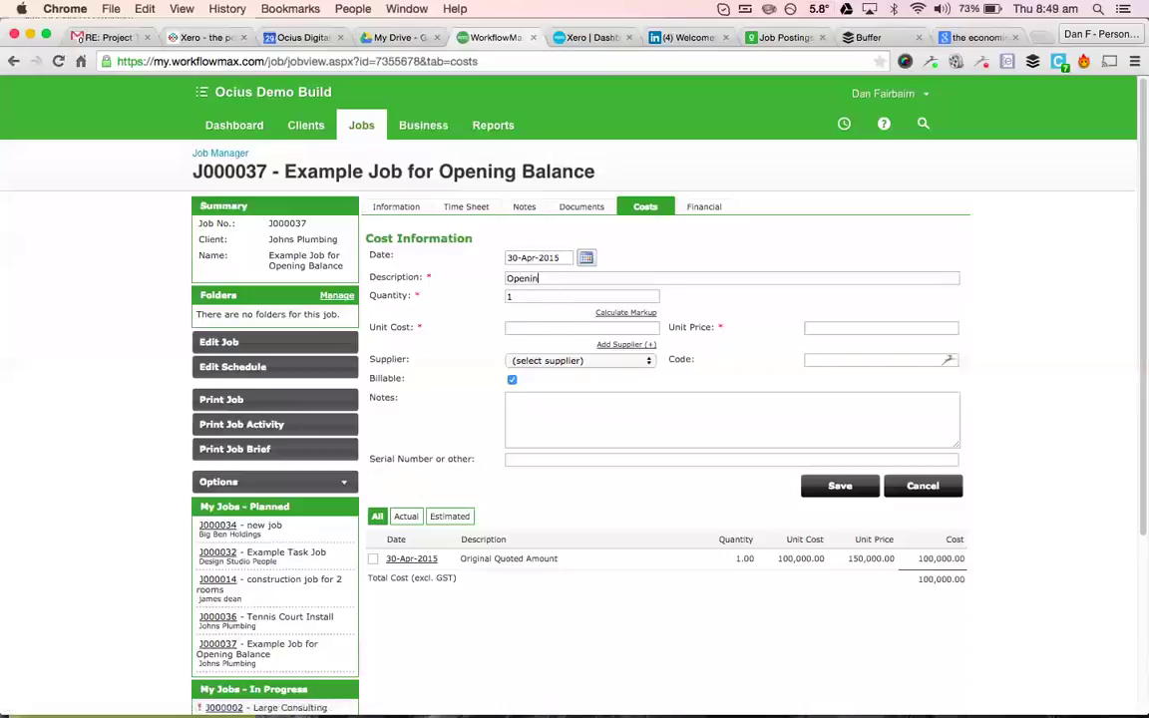
type("g Balance")
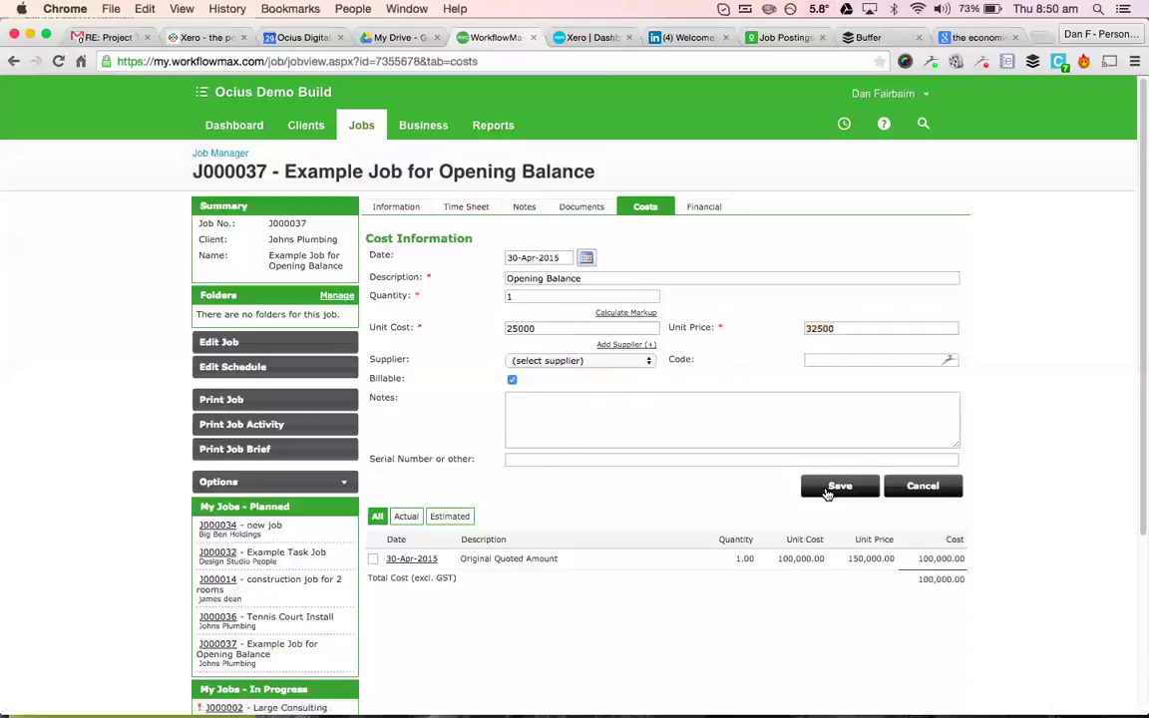
key("Return")
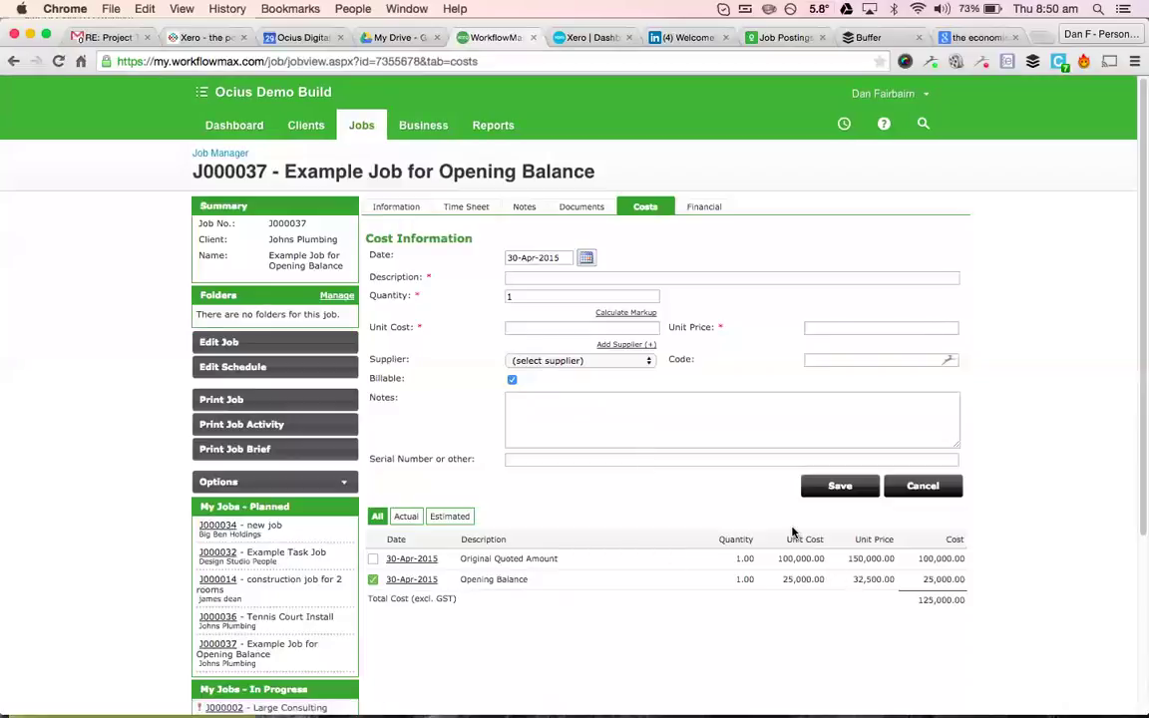
- Generate the job's printable financial summary and examine its estimated cost, quoted amount, actual cost, profit figures and state
left_click(703, 207)
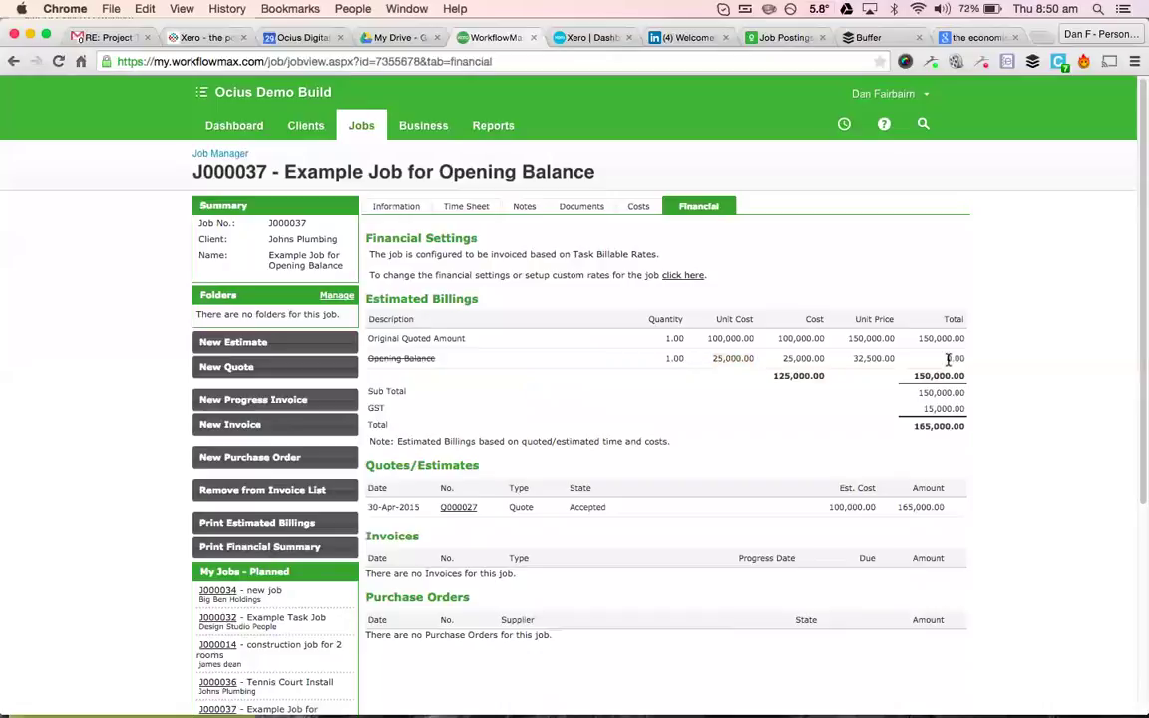
left_click(296, 548)
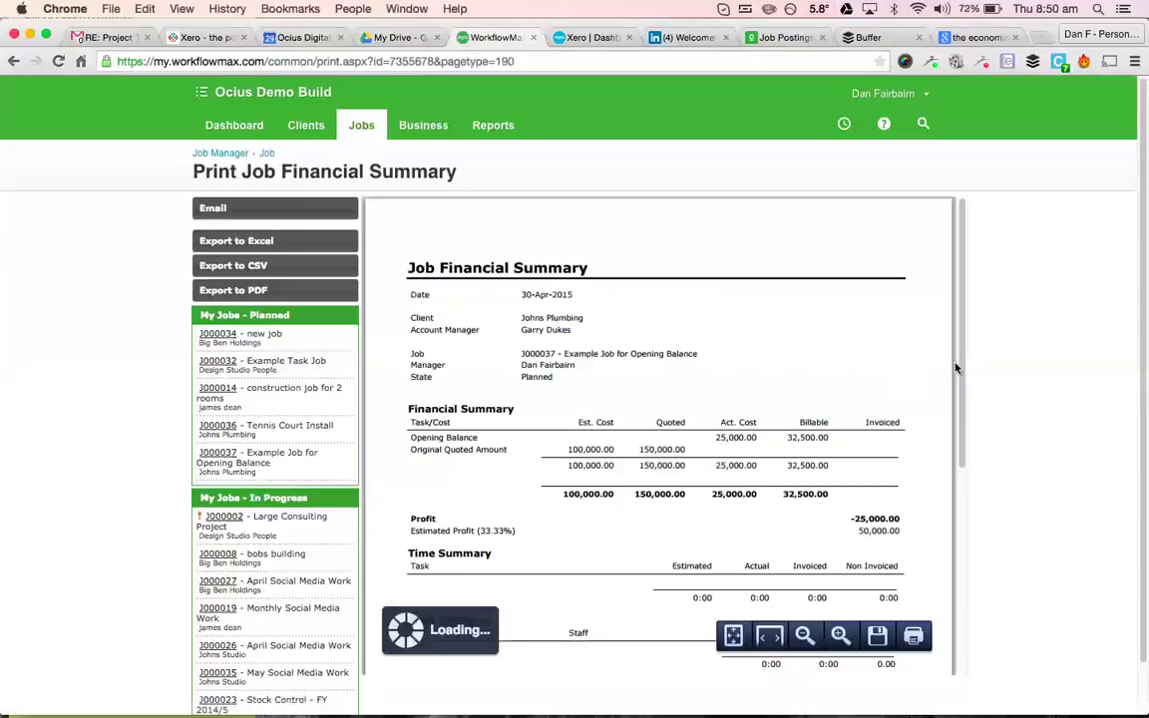
scroll(836, 349, "down", 3)
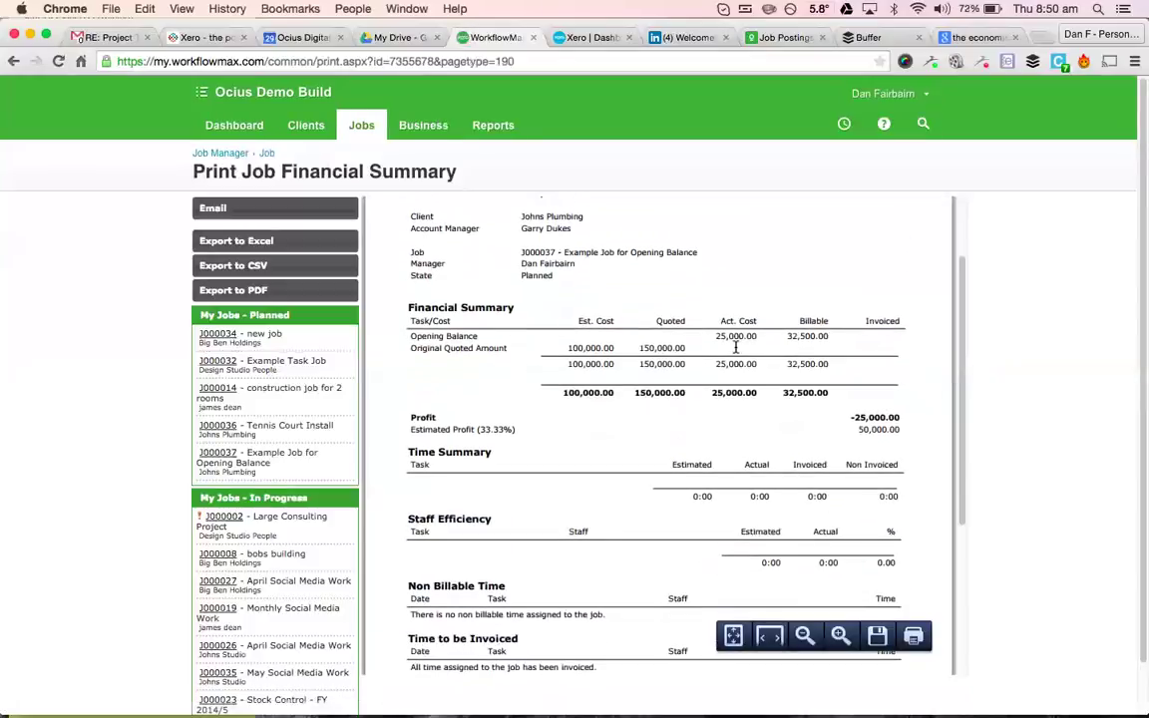
left_click_drag(570, 348, 687, 349)
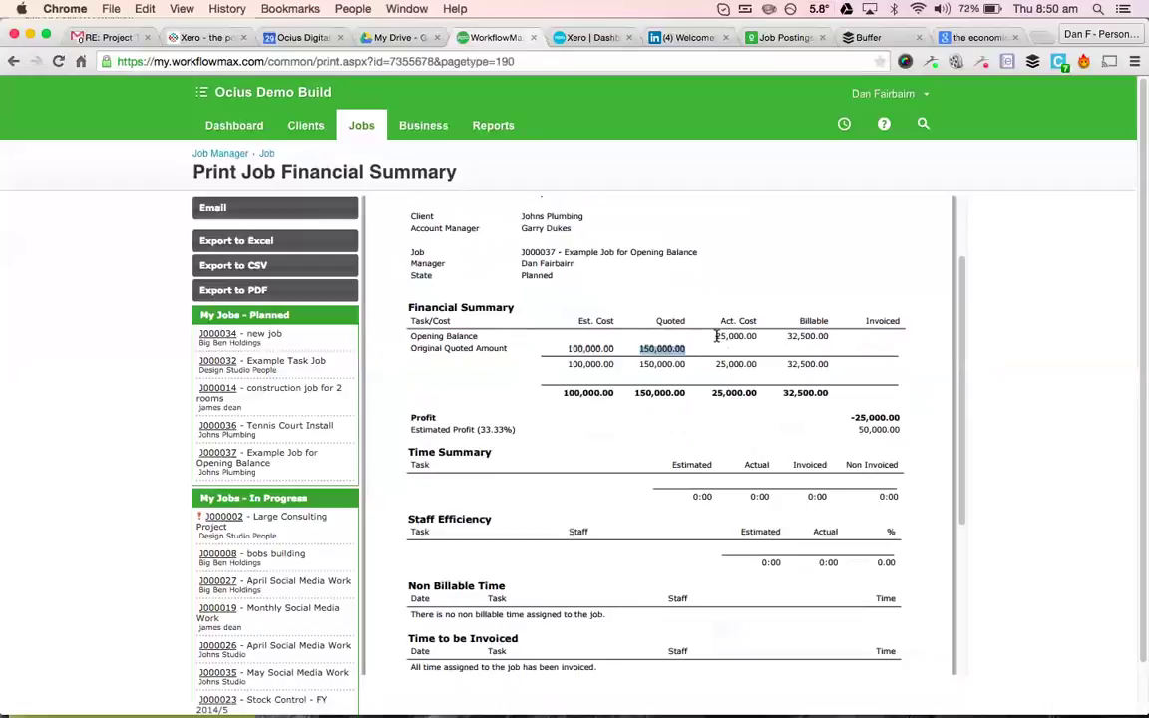
left_click_drag(715, 336, 747, 336)
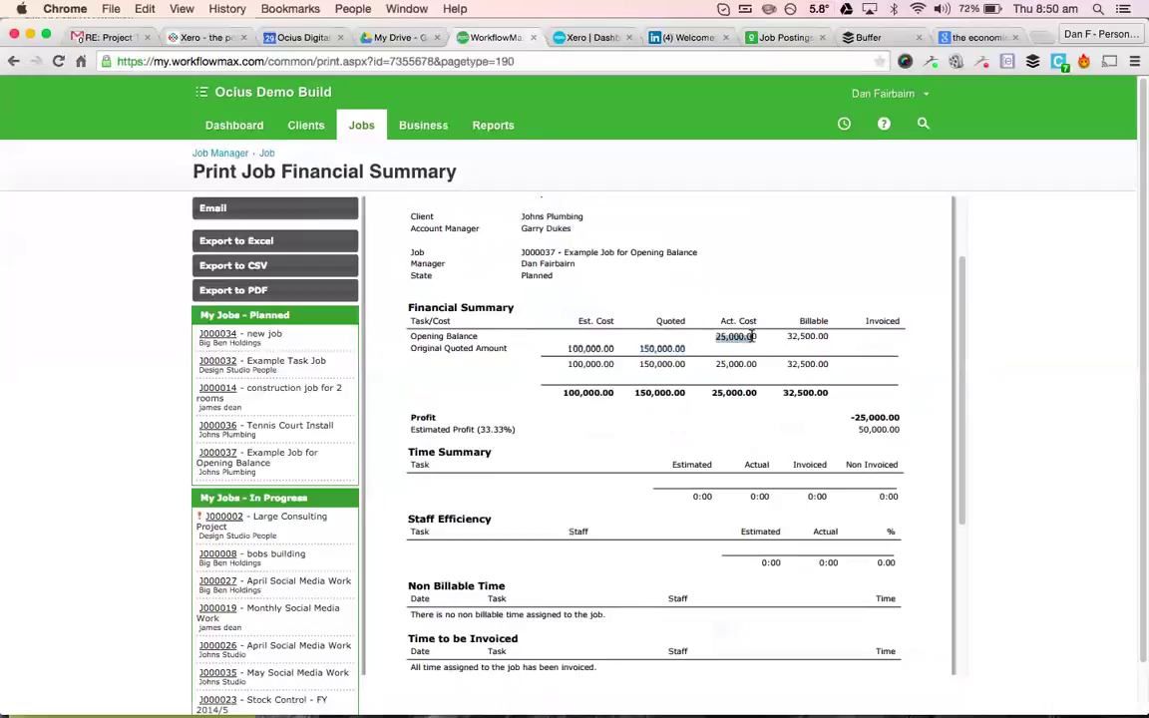
left_click(752, 336)
left_click_drag(851, 417, 901, 415)
left_click_drag(857, 430, 908, 431)
left_click(908, 430)
scroll(658, 360, "up", 2)
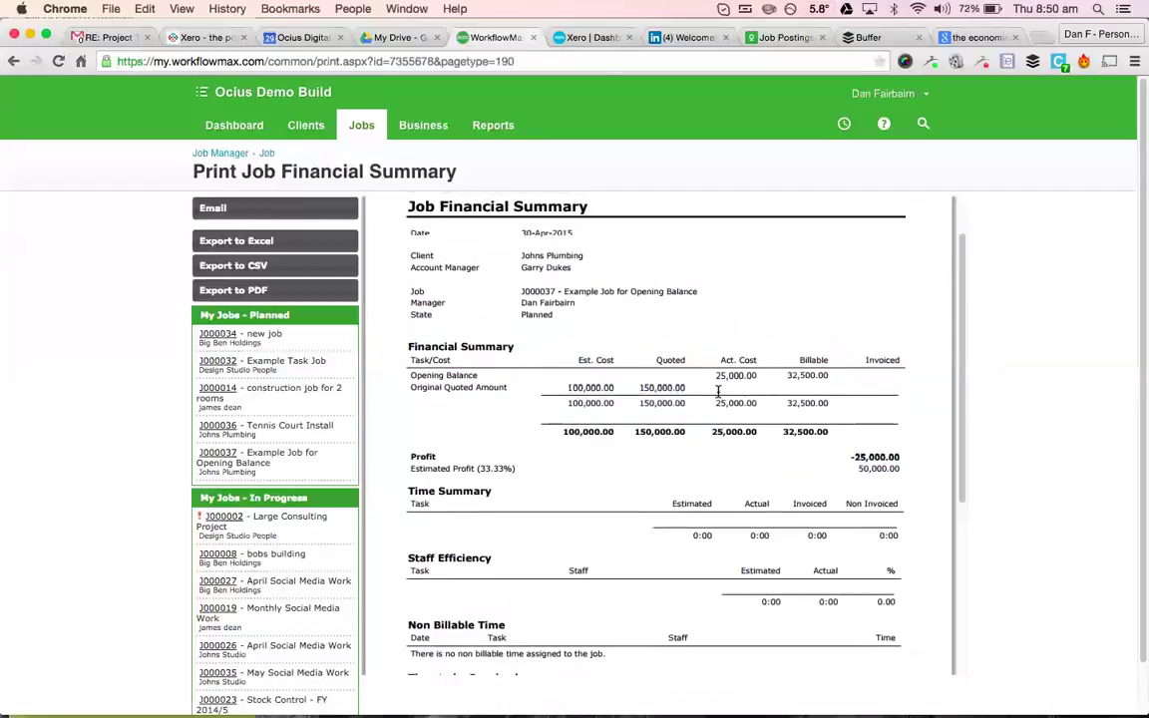
scroll(559, 330, "up", 2)
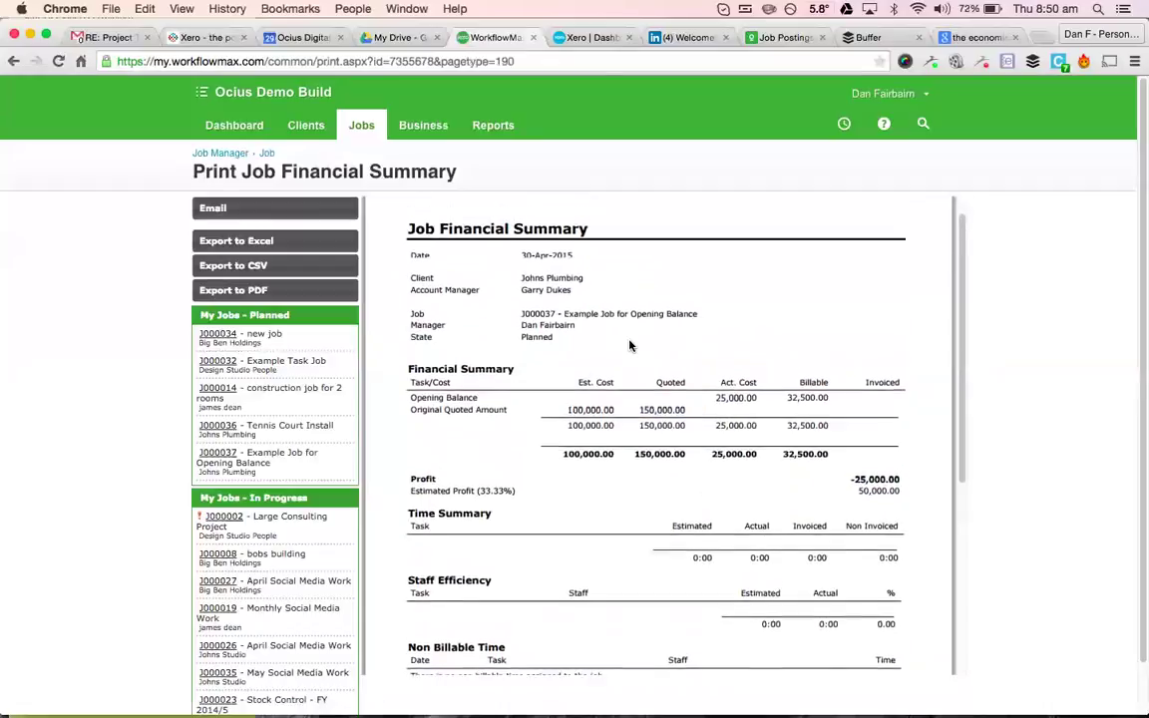
double_click(539, 342)
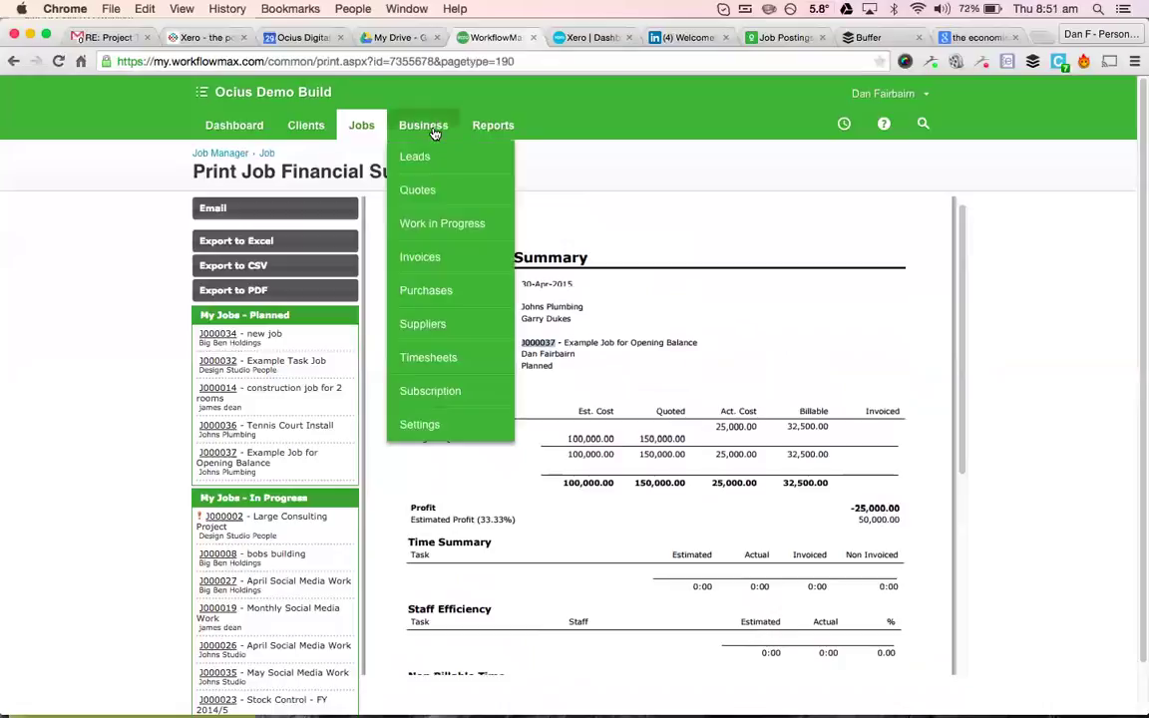
- Run the Job Report for 02-Apr-2015 to 30-Apr-2015 and check the new job's cost, quoted and invoiced amounts
mouse_move(391, 121)
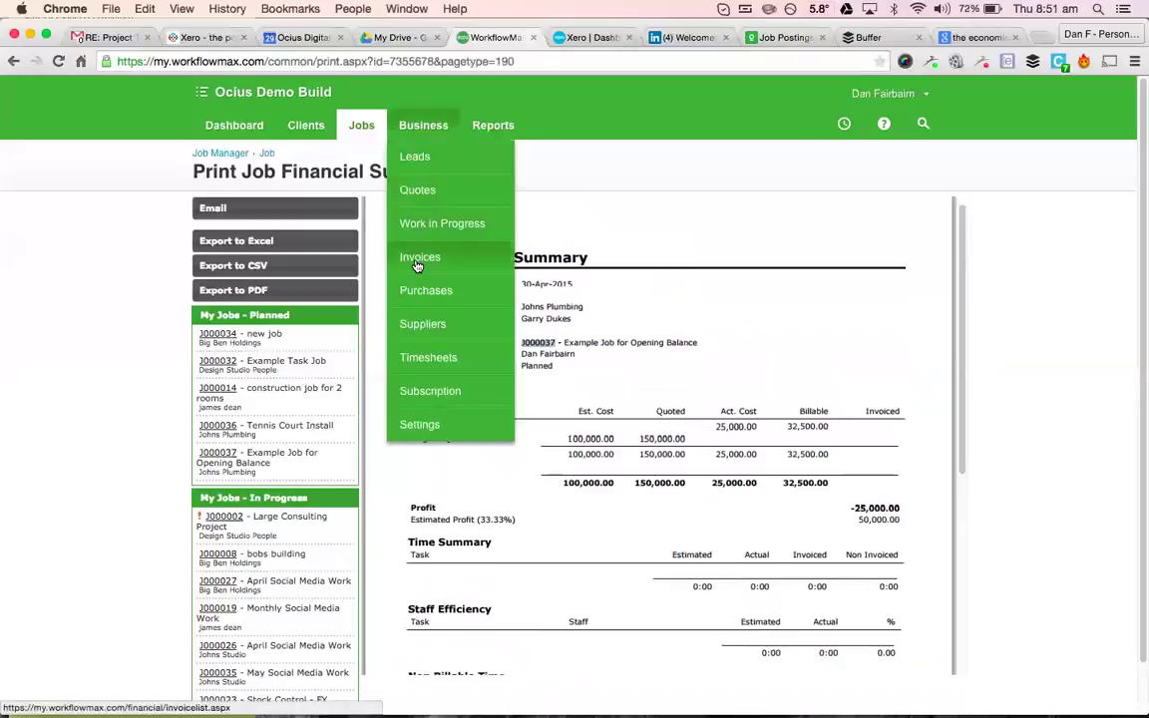
mouse_move(488, 125)
left_click(481, 157)
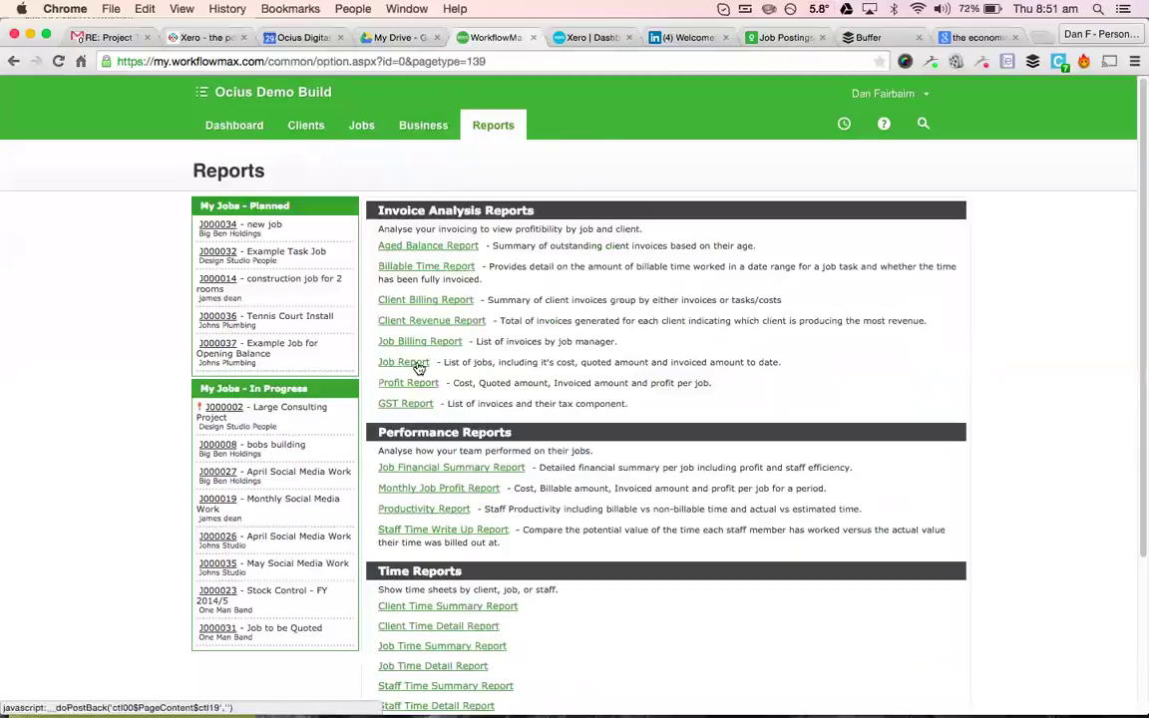
left_click(416, 364)
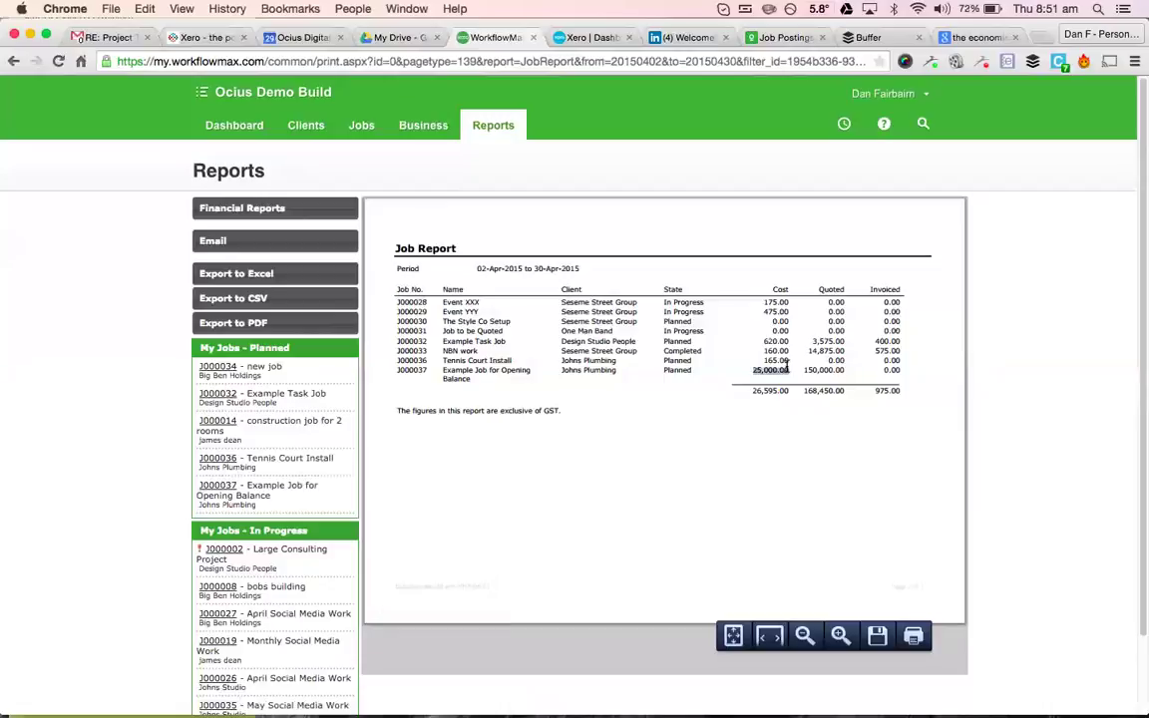
left_click_drag(803, 370, 869, 372)
left_click(888, 367)
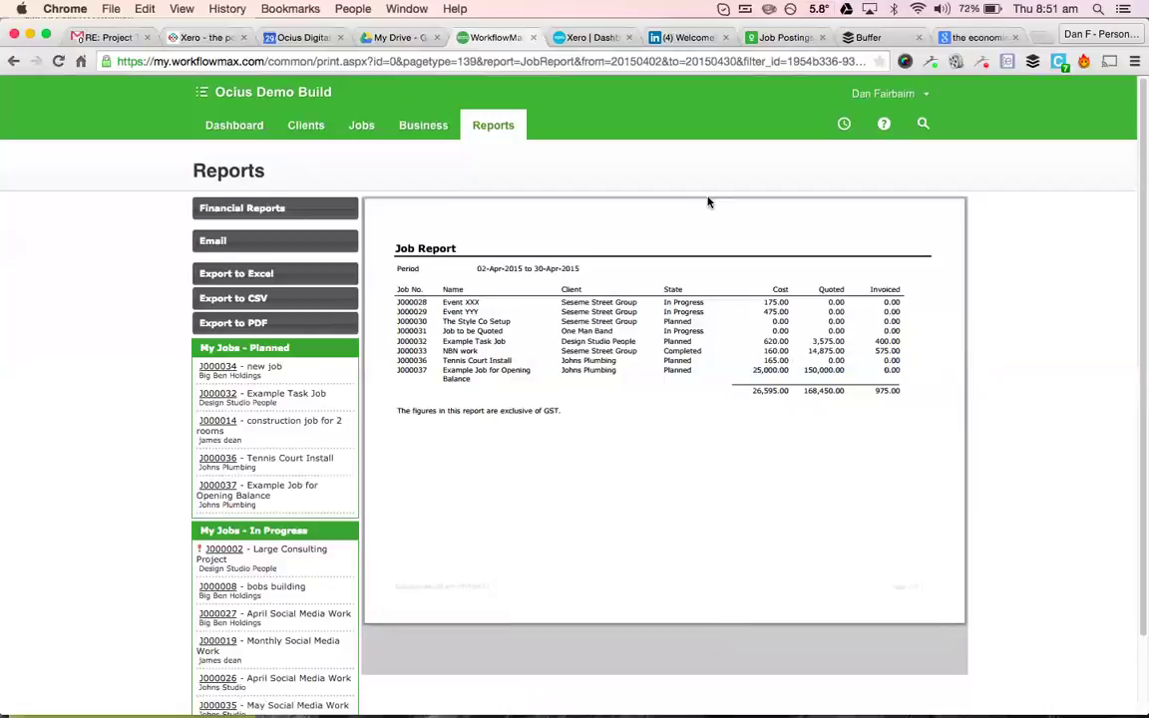